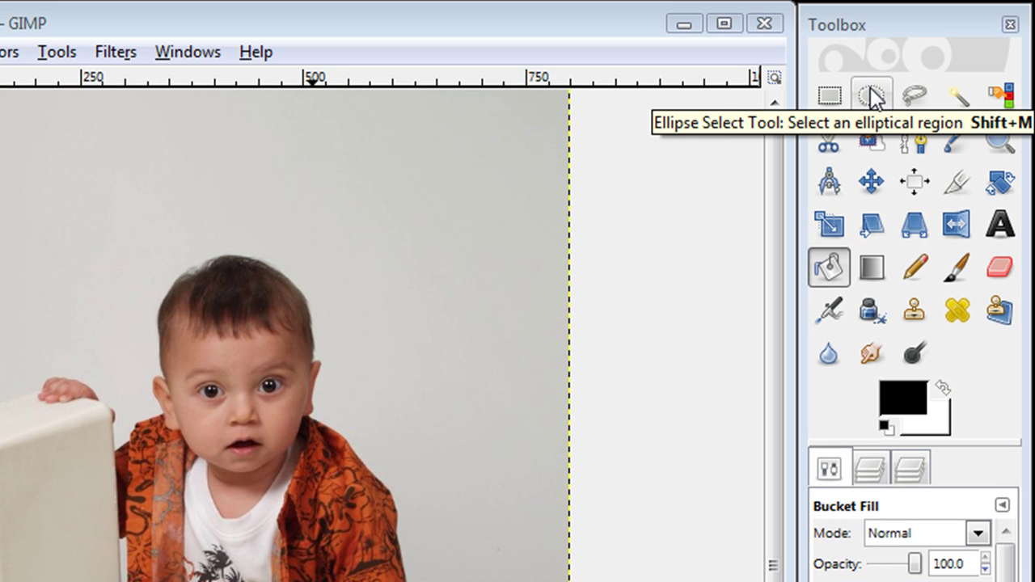
# - Draw an elliptical selection on the plain background to the right of the toddler's head
pyautogui.click(872, 97)
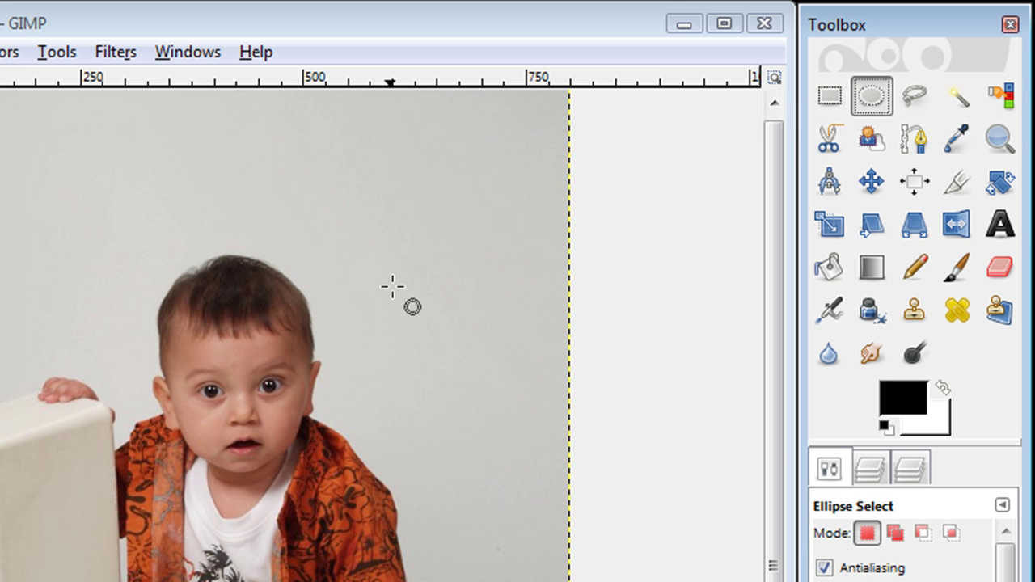
pyautogui.moveTo(356, 275)
pyautogui.mouseDown()
pyautogui.moveTo(368, 306)
pyautogui.moveTo(432, 372)
pyautogui.moveTo(550, 399)
pyautogui.moveTo(562, 389)
pyautogui.mouseUp()
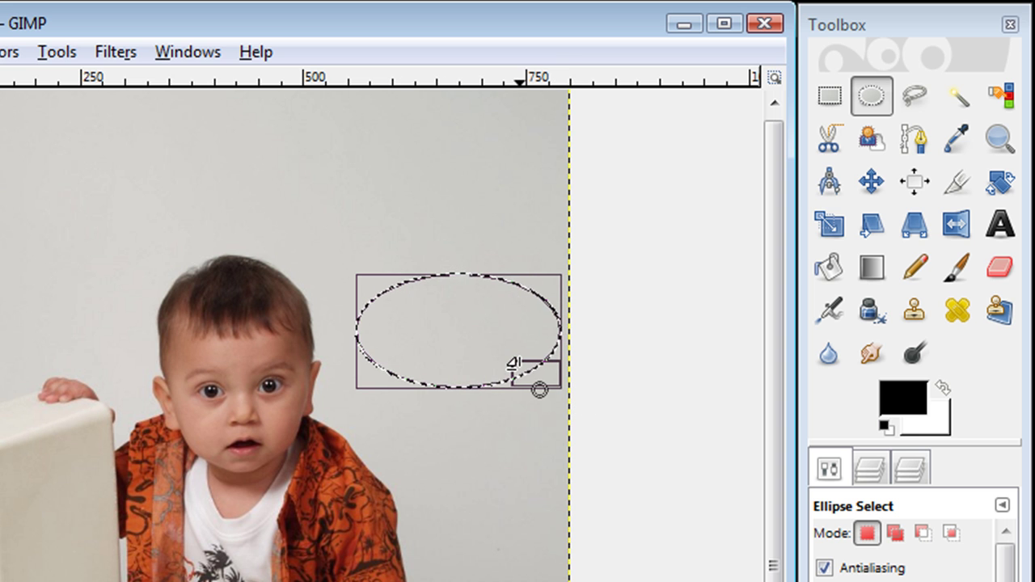
pyautogui.click(914, 102)
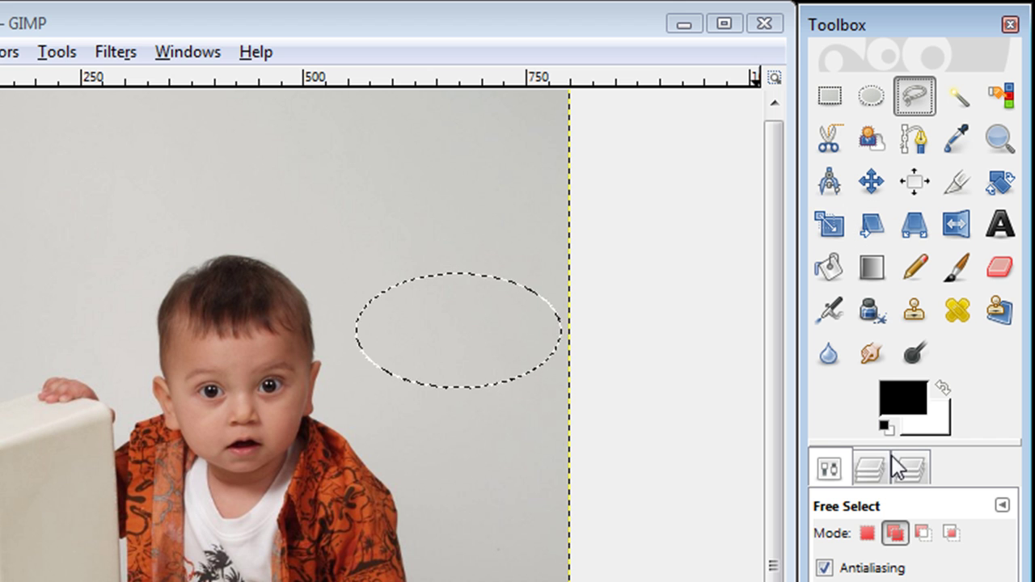
# - Set Free Select to add to the selection, then zoom in on the toddler and oval
pyautogui.click(895, 533)
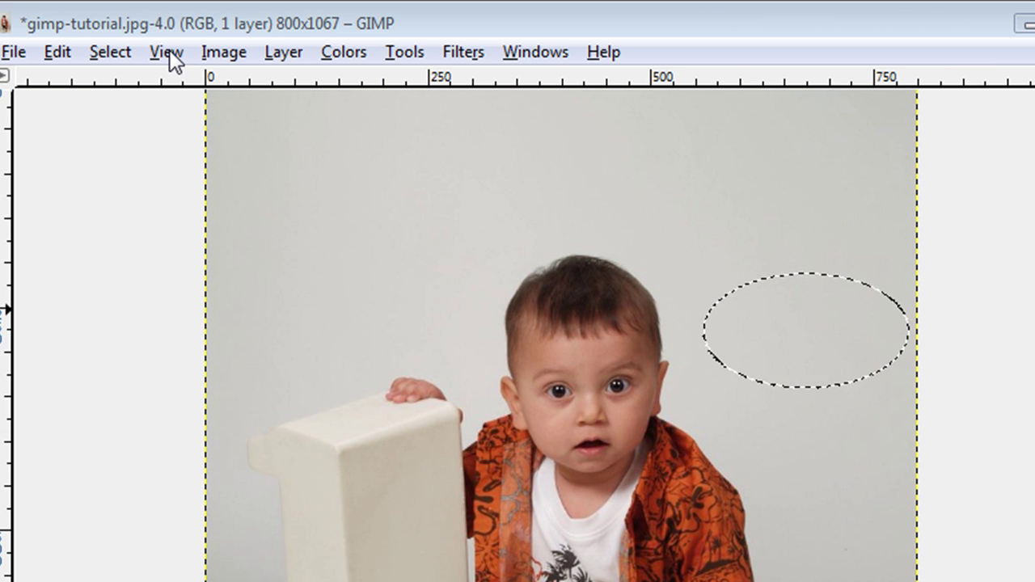
pyautogui.click(166, 51)
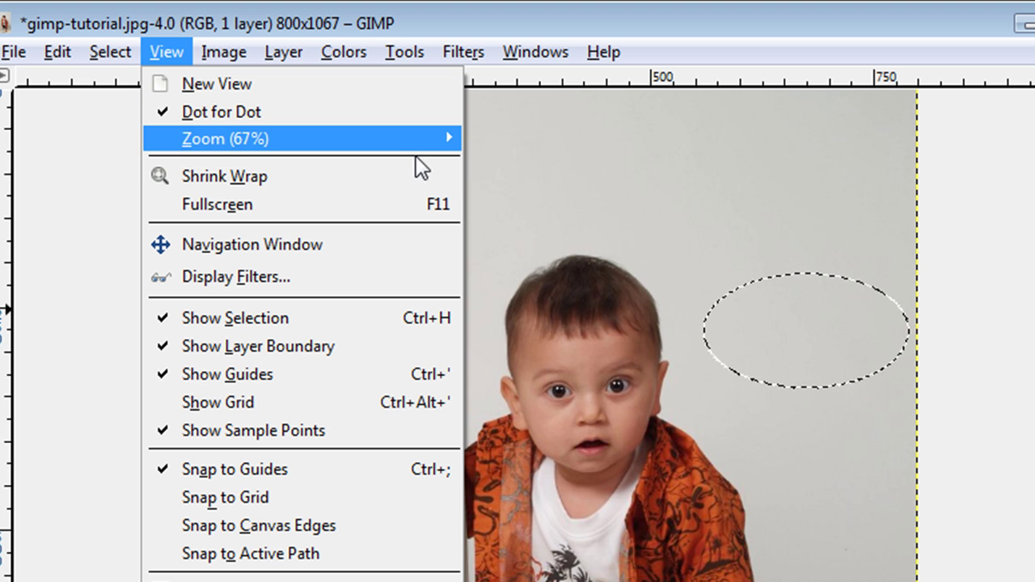
pyautogui.moveTo(401, 141)
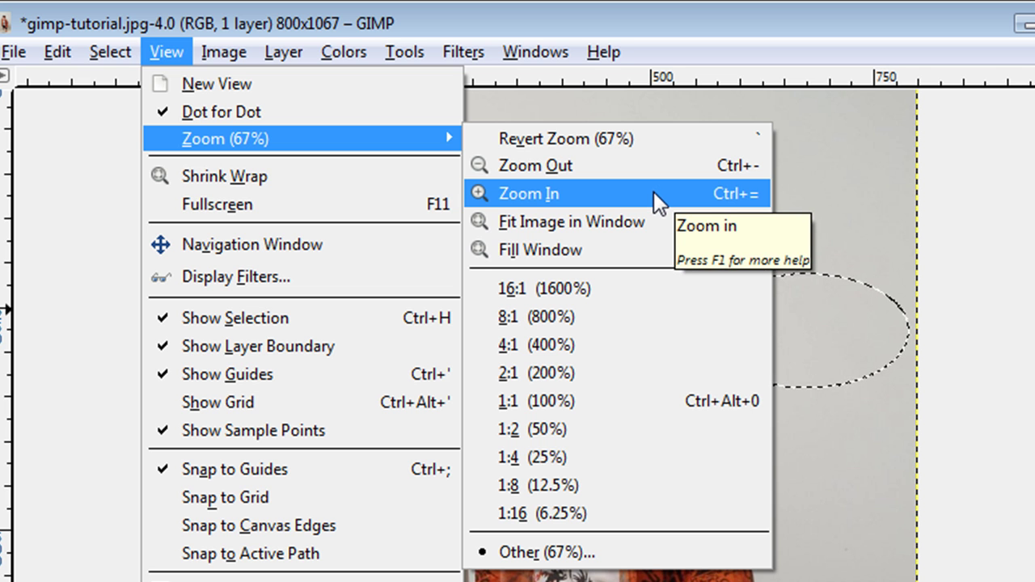
pyautogui.click(613, 192)
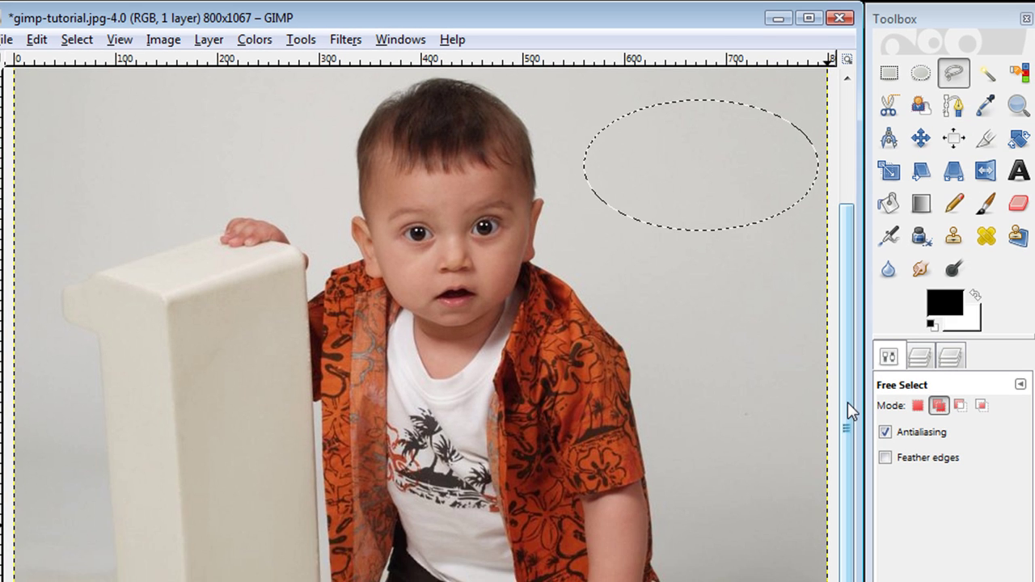
pyautogui.scroll(3, 846, 407)
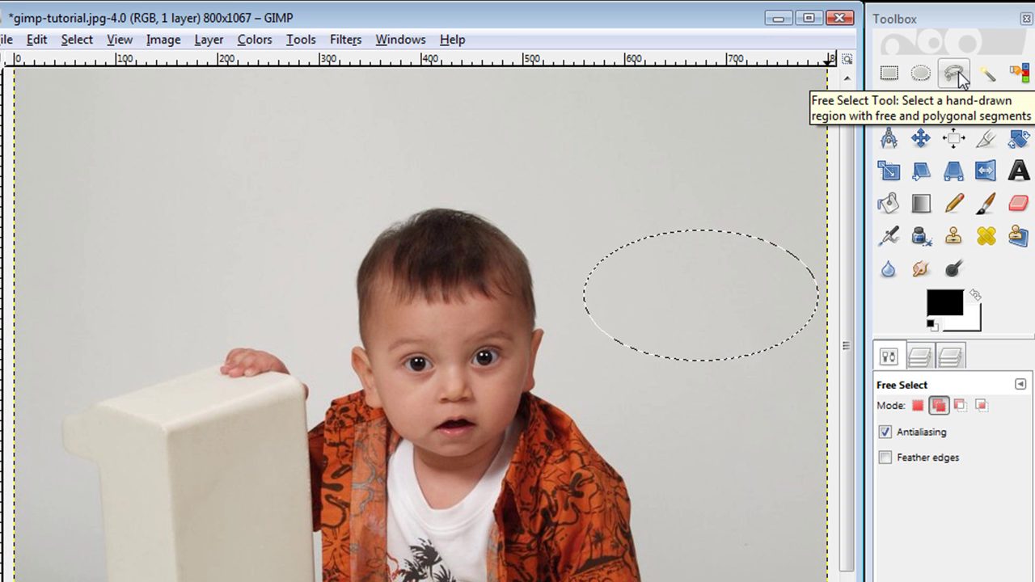
# - Add a pointed tail from the oval's left edge toward the toddler's face to the selection
pyautogui.click(594, 322)
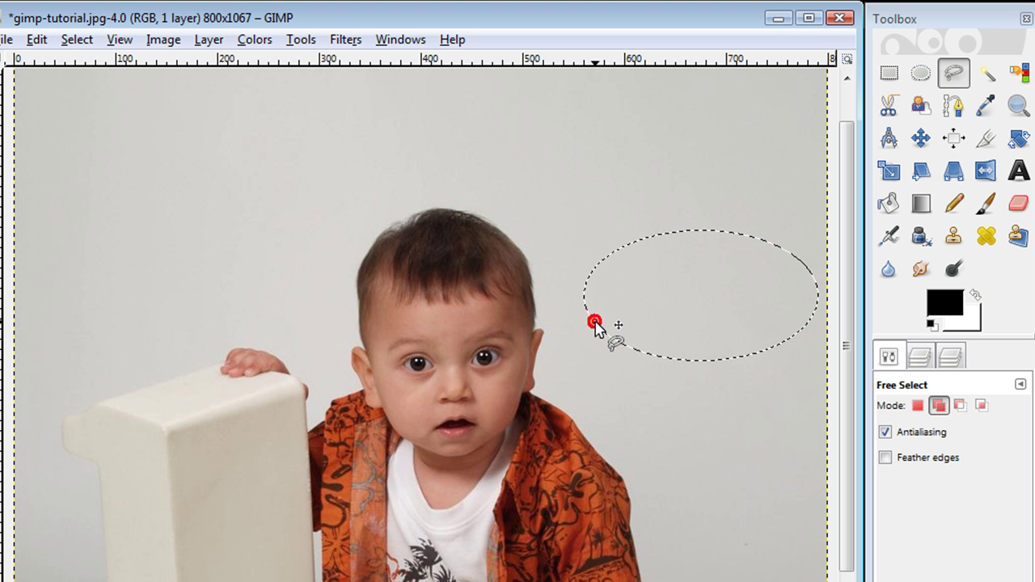
pyautogui.click(558, 358)
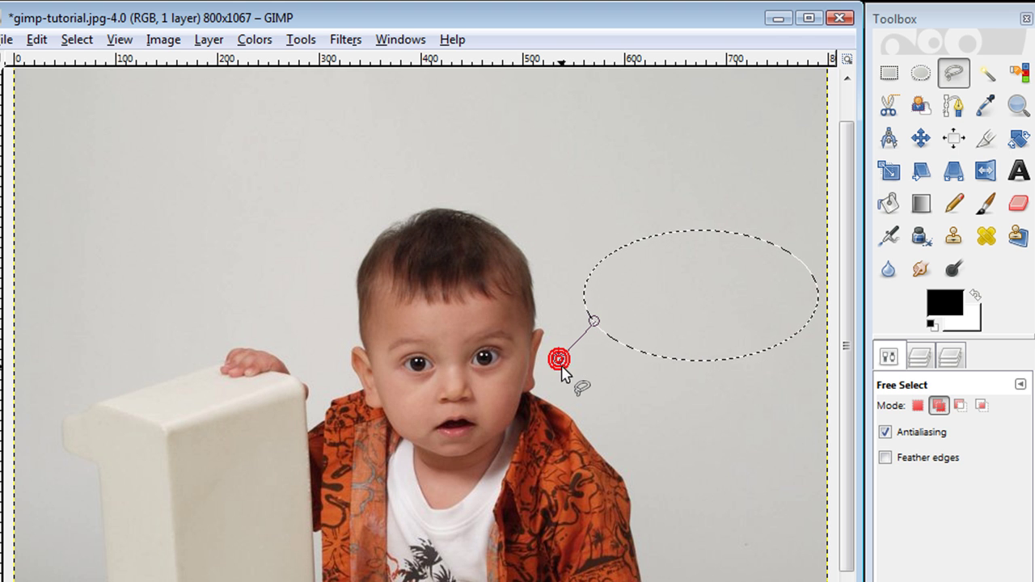
pyautogui.click(592, 320)
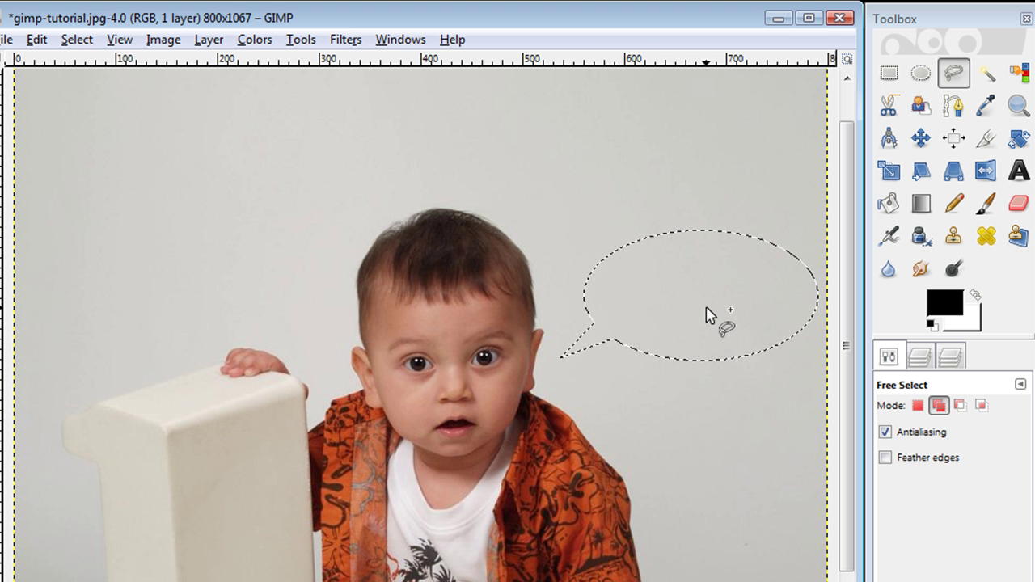
pyautogui.click(889, 203)
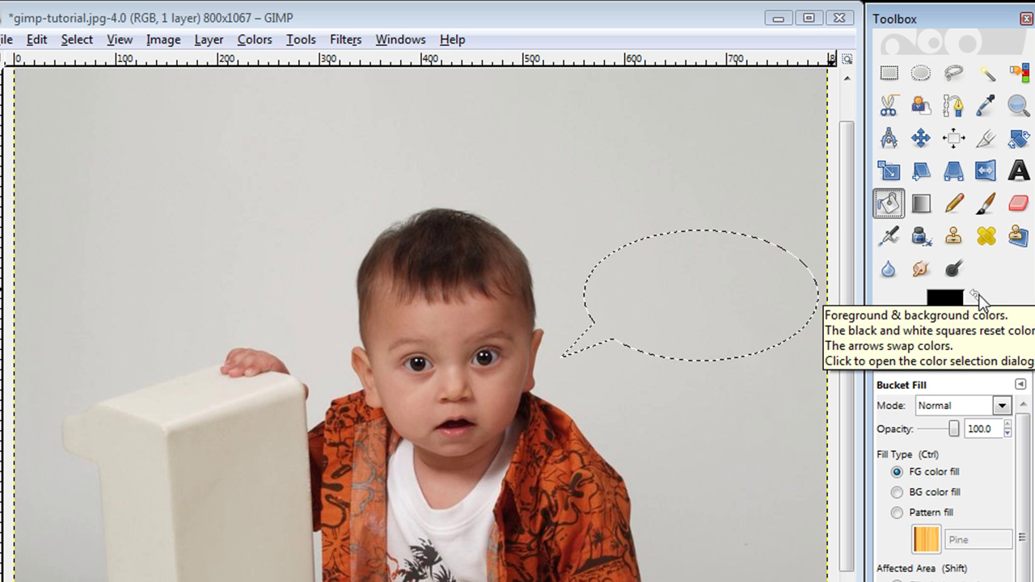
# - Fill the speech-bubble selection with white, then restore black as the foreground colour
pyautogui.click(976, 296)
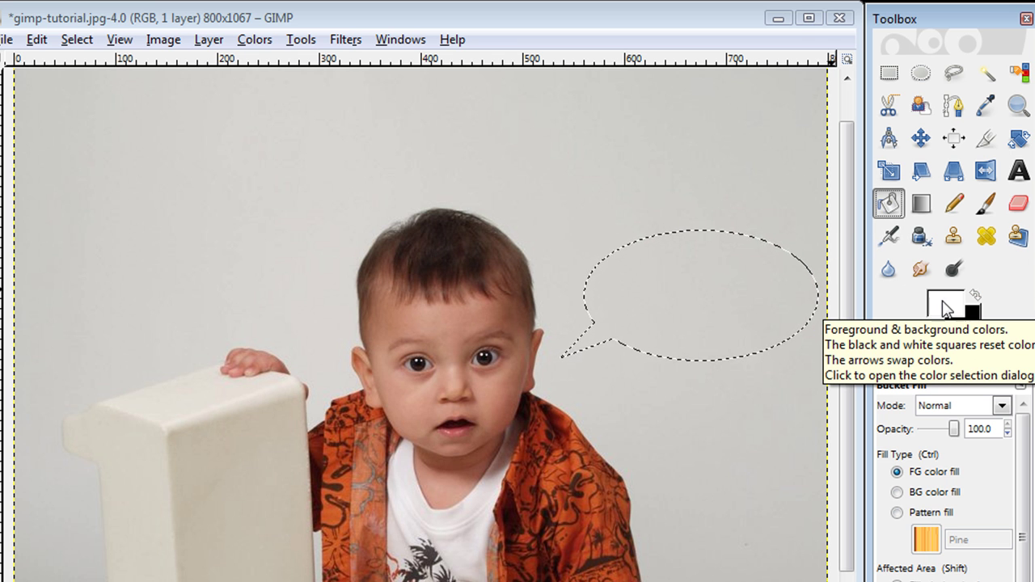
pyautogui.click(704, 303)
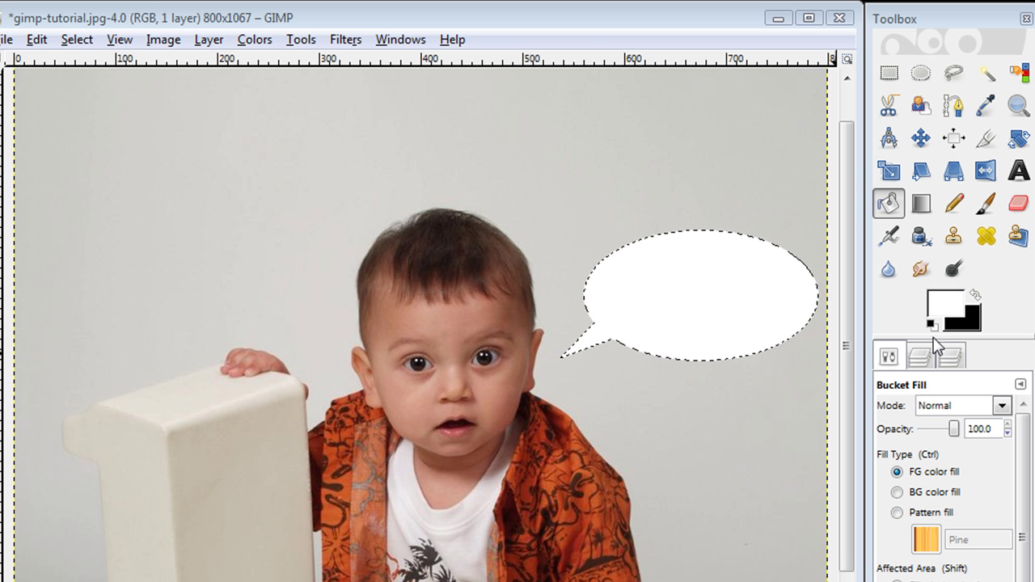
pyautogui.click(976, 296)
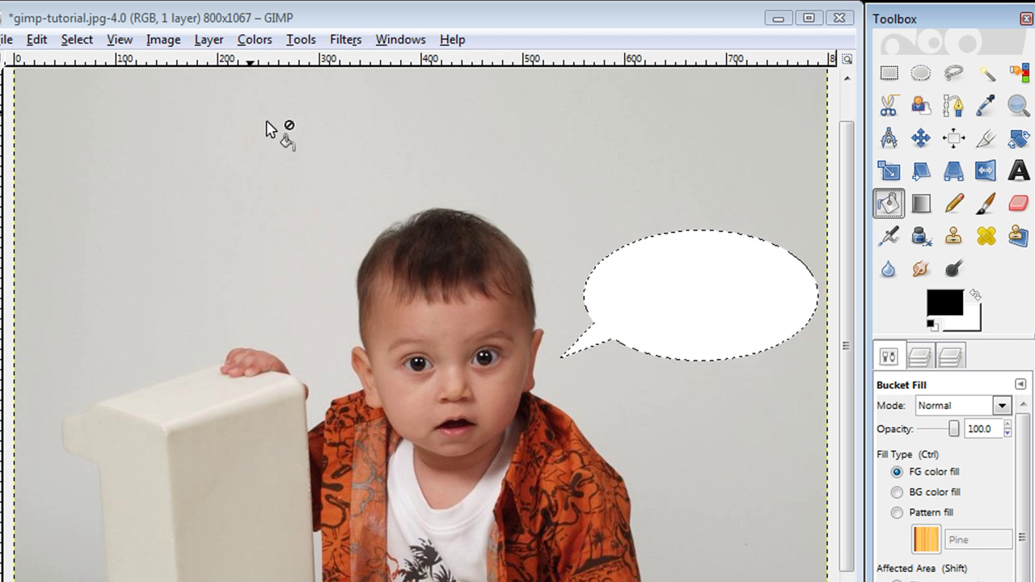
pyautogui.click(88, 40)
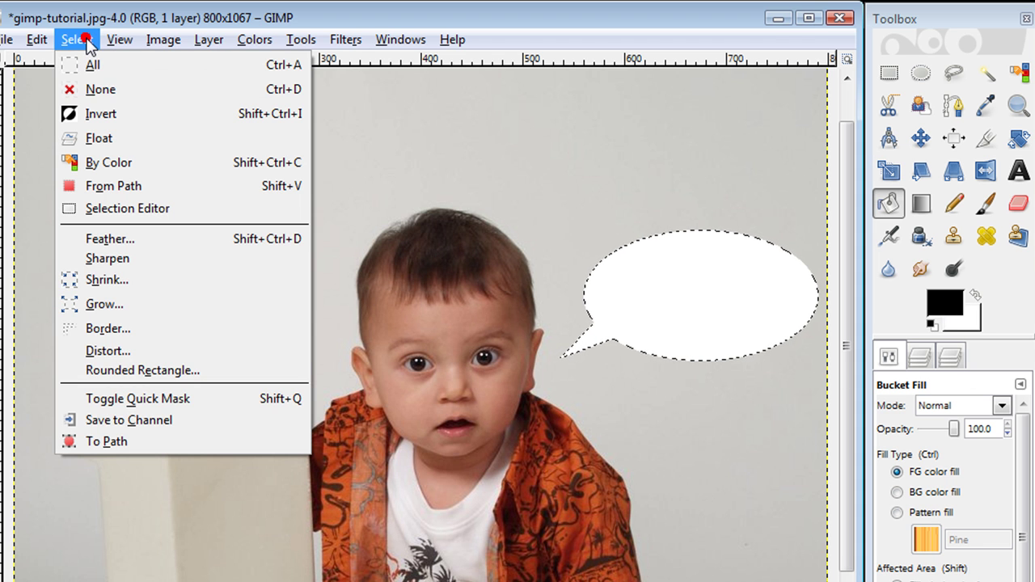
# - Stroke the bubble with a solid black 4 px outline and deselect with Shift+Ctrl+A
pyautogui.click(109, 440)
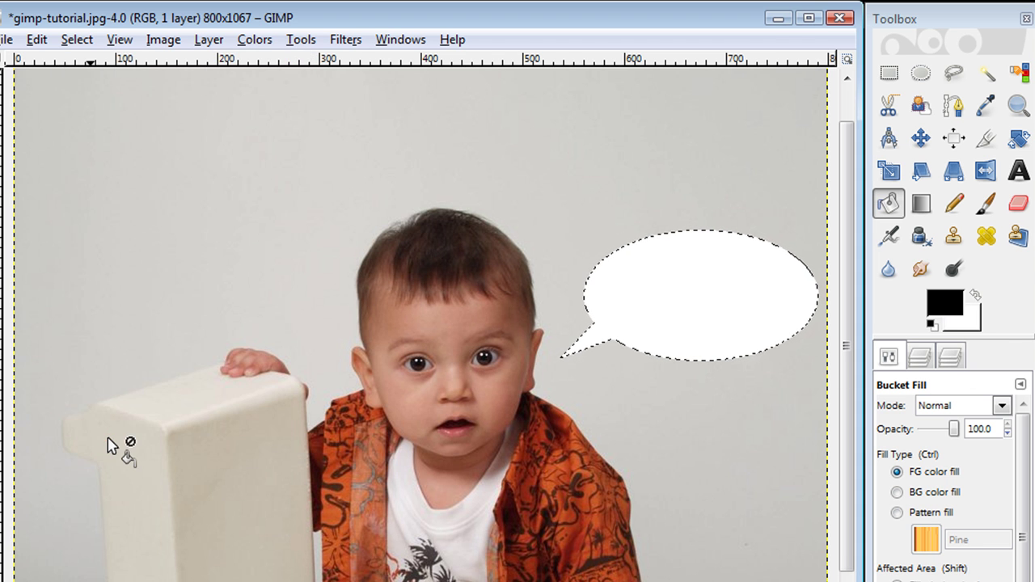
pyautogui.click(37, 41)
pyautogui.click(37, 40)
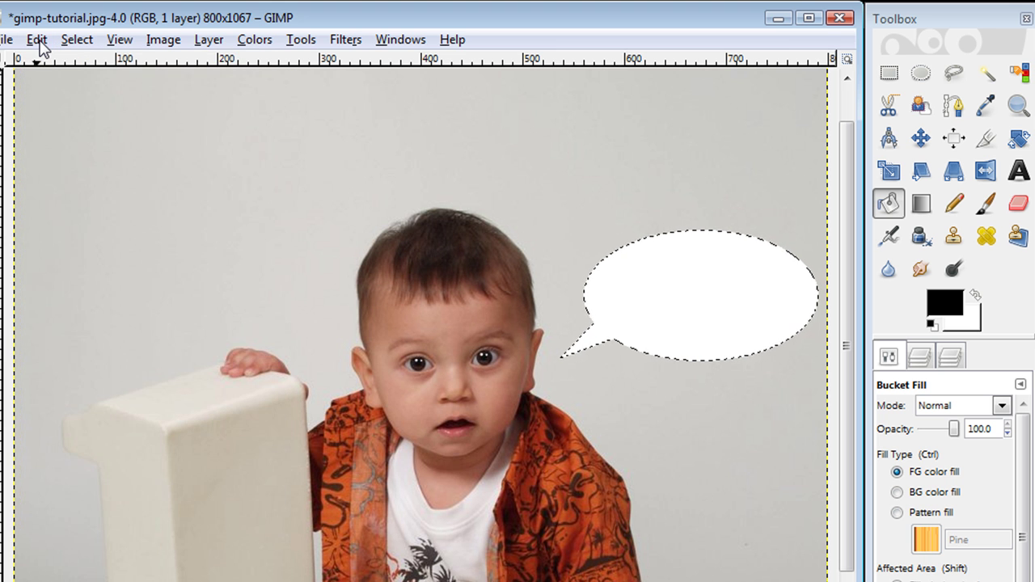
pyautogui.click(37, 41)
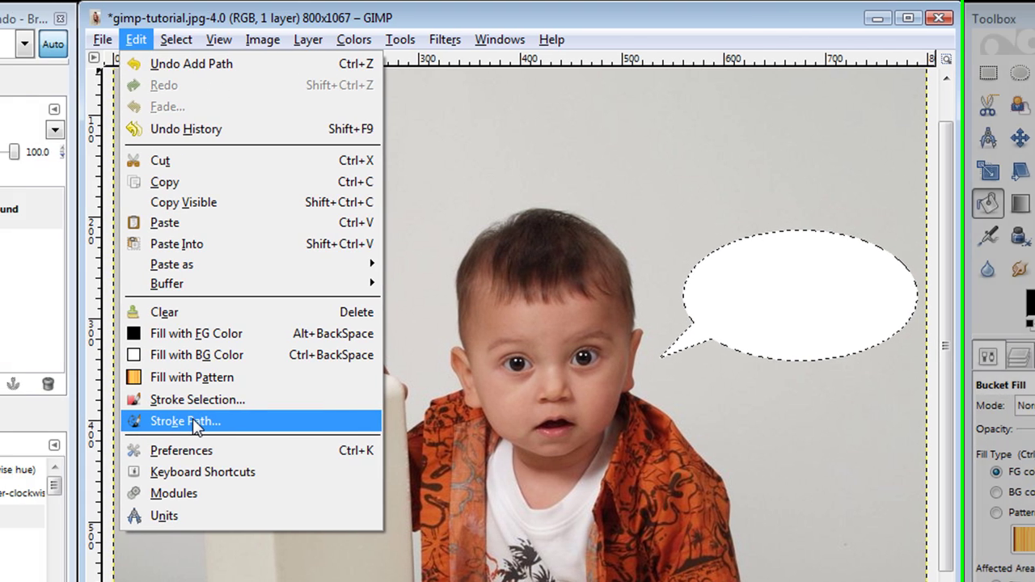
pyautogui.click(195, 421)
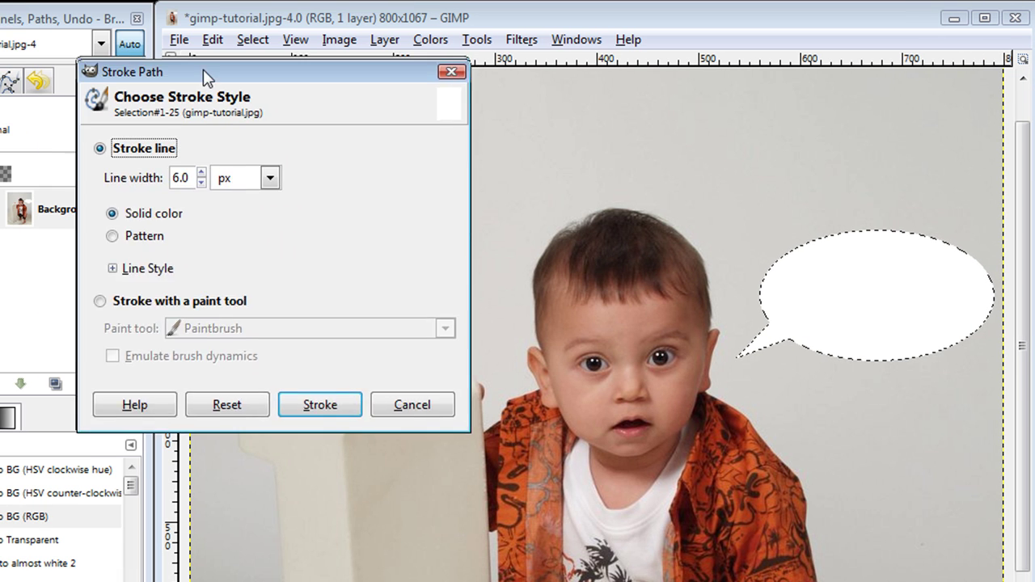
pyautogui.moveTo(204, 77)
pyautogui.mouseDown()
pyautogui.moveTo(240, 92)
pyautogui.moveTo(273, 74)
pyautogui.mouseUp()
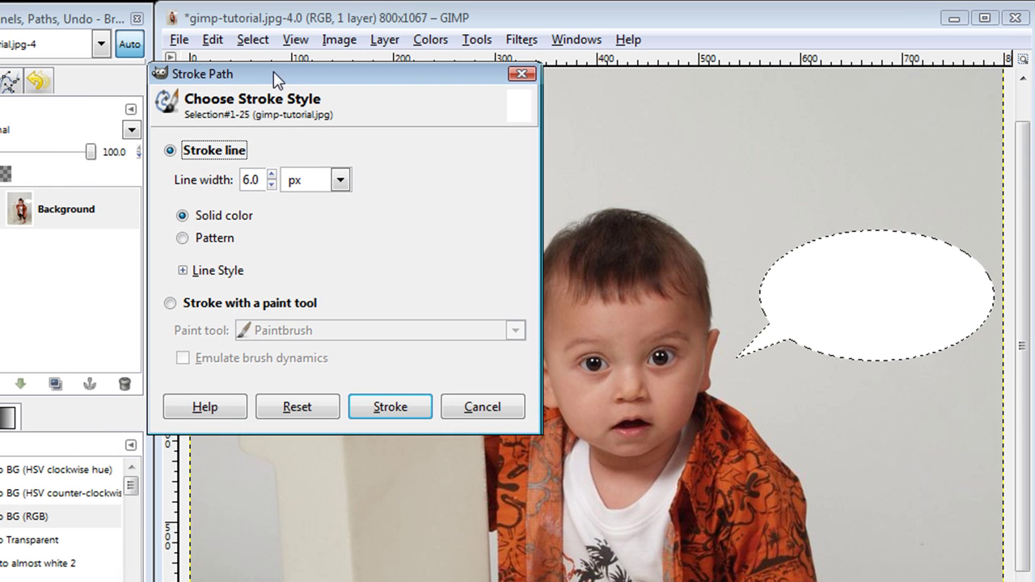
pyautogui.click(274, 185)
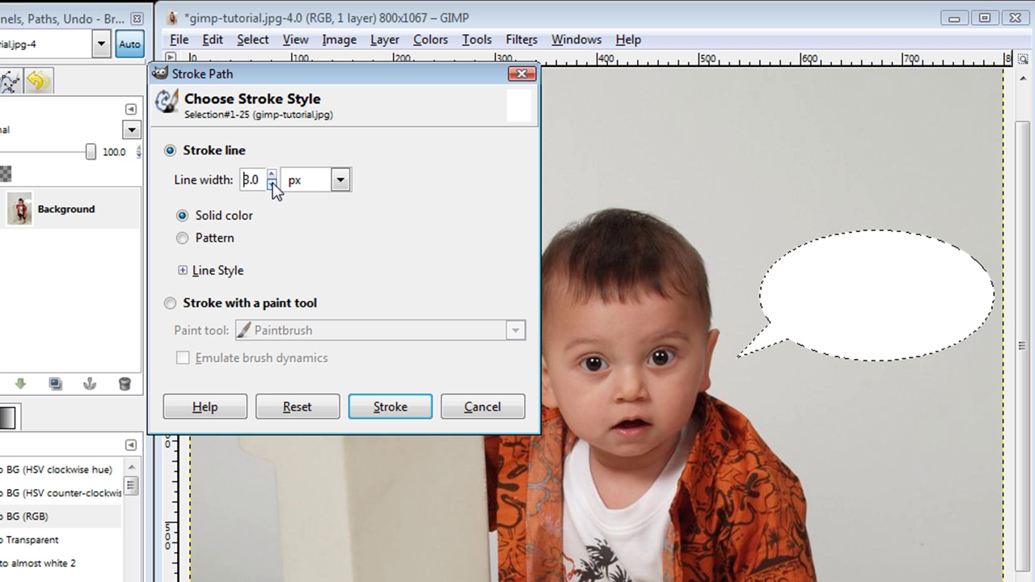
pyautogui.click(272, 174)
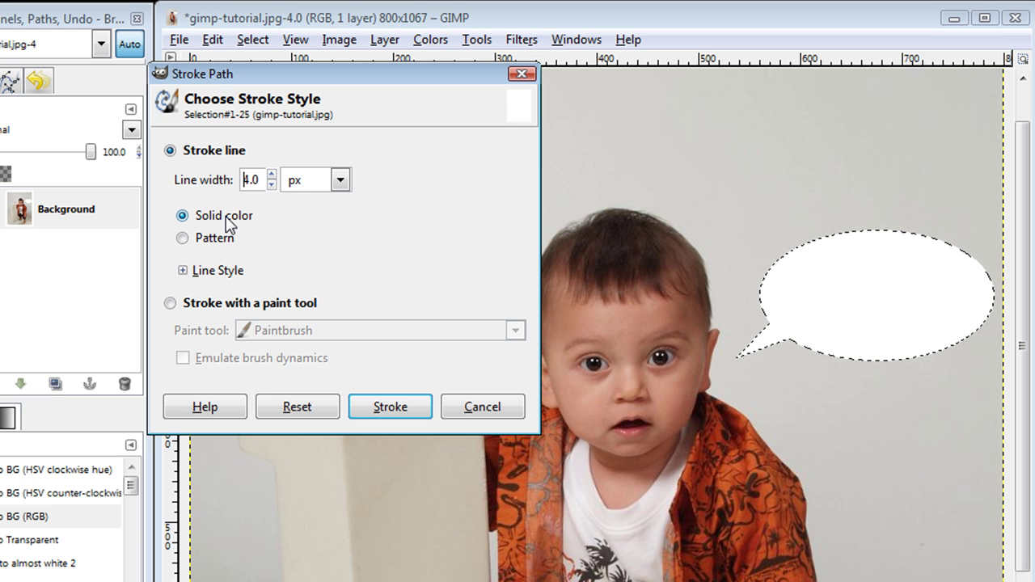
pyautogui.click(370, 412)
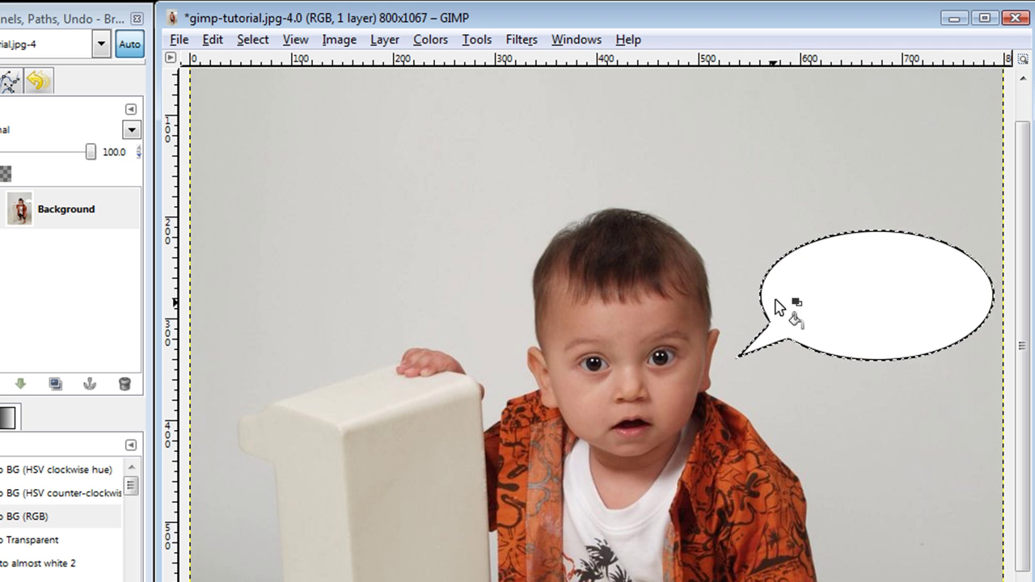
pyautogui.hotkey('ctrl', 'shift', 'a')
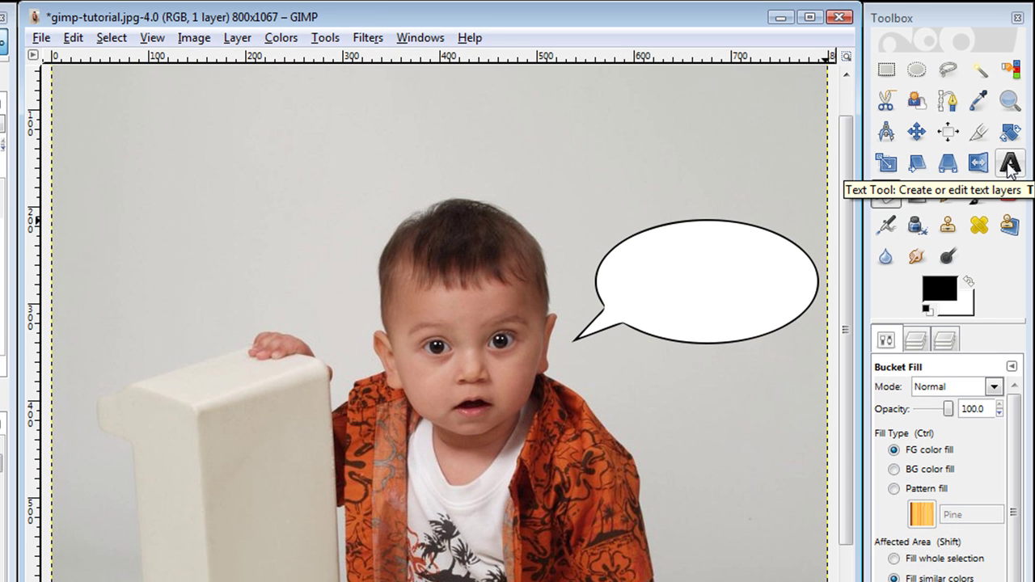
# - Draw a text box inside the bubble, set letter spacing to 0.0, and type 'It Wasn't Me'
pyautogui.click(1009, 165)
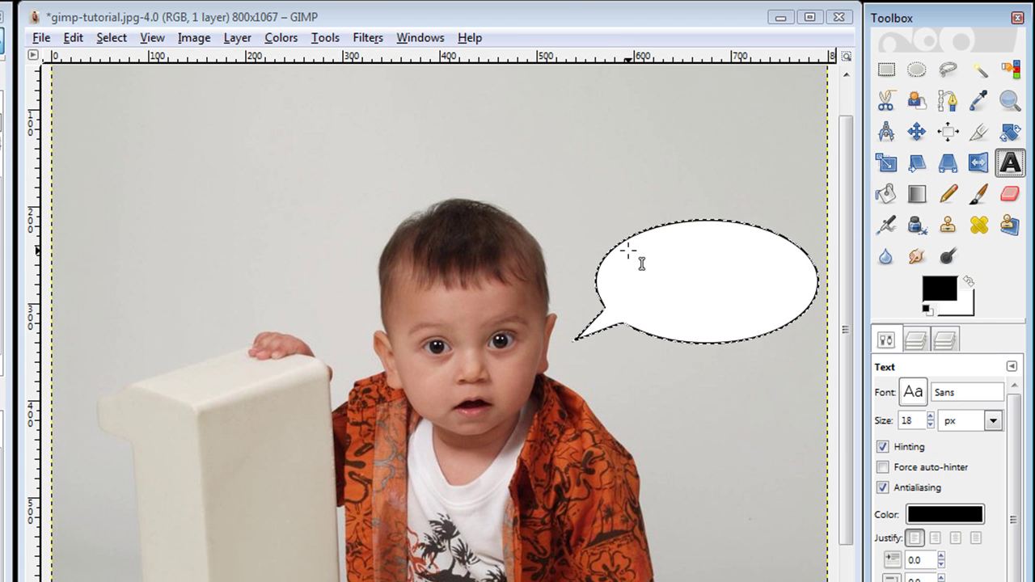
pyautogui.moveTo(629, 250); pyautogui.dragTo(789, 312)
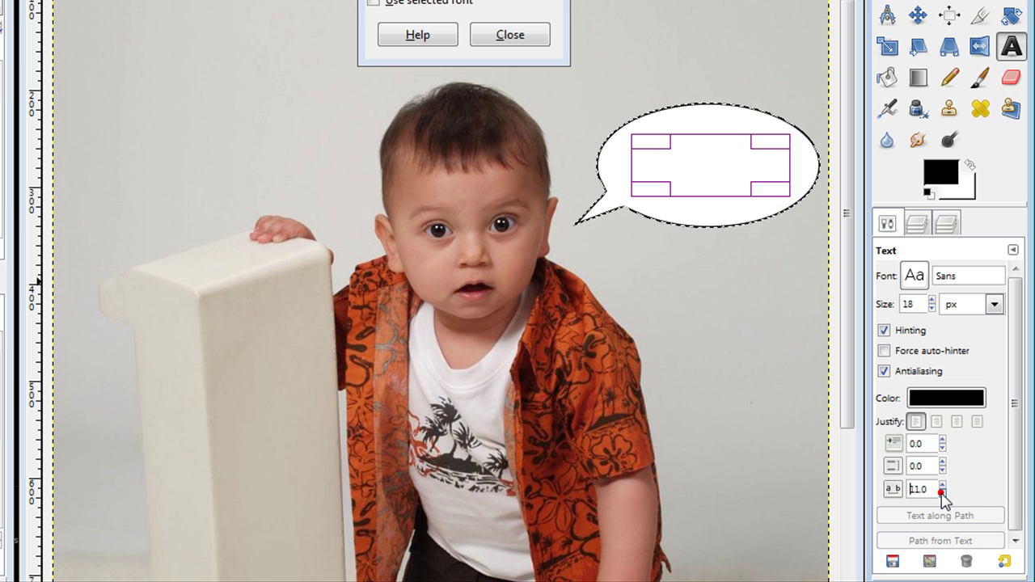
pyautogui.press('BackSpace')
pyautogui.press('Delete')
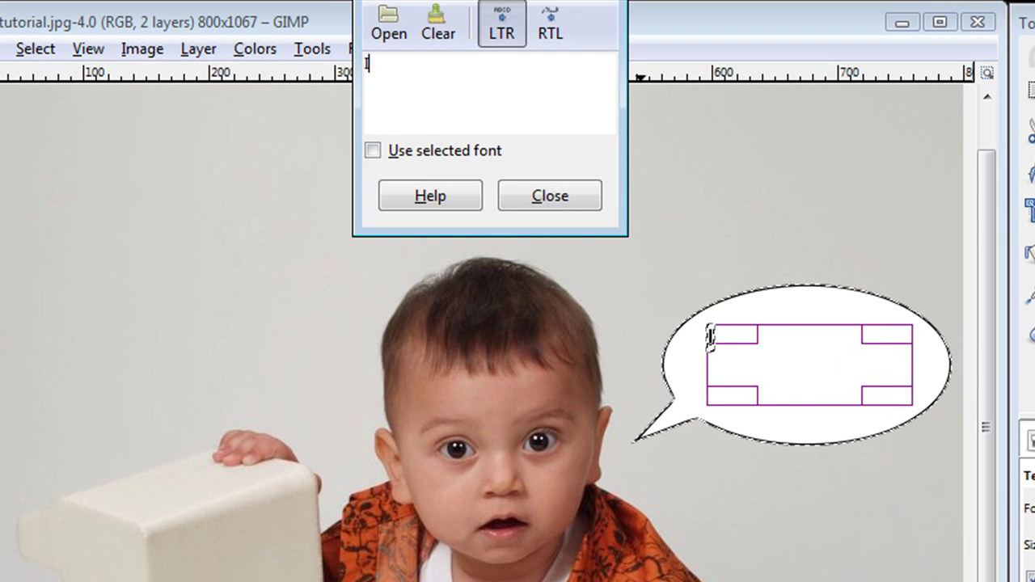
pyautogui.write('t Wasn')
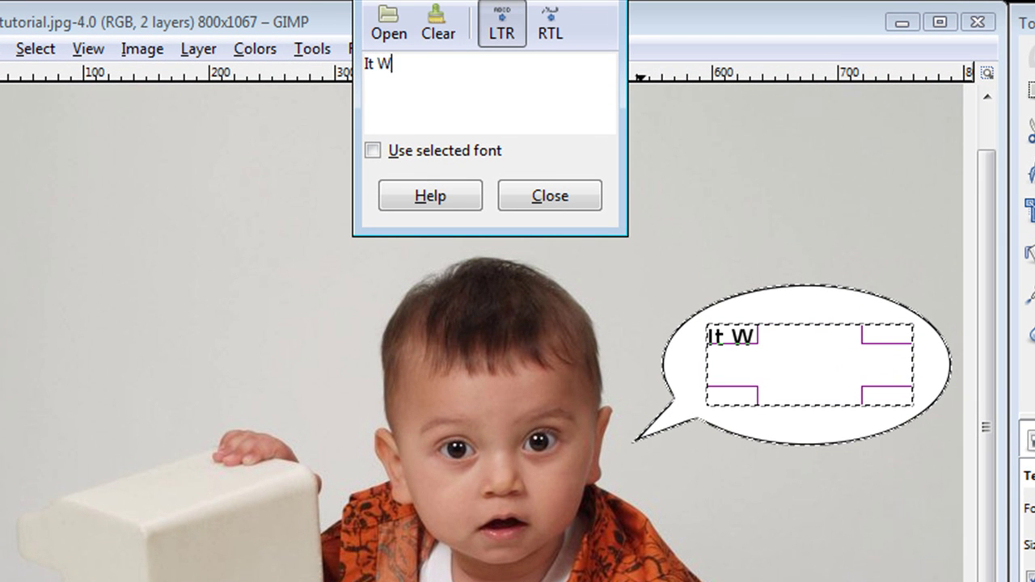
pyautogui.write("'t Me!")
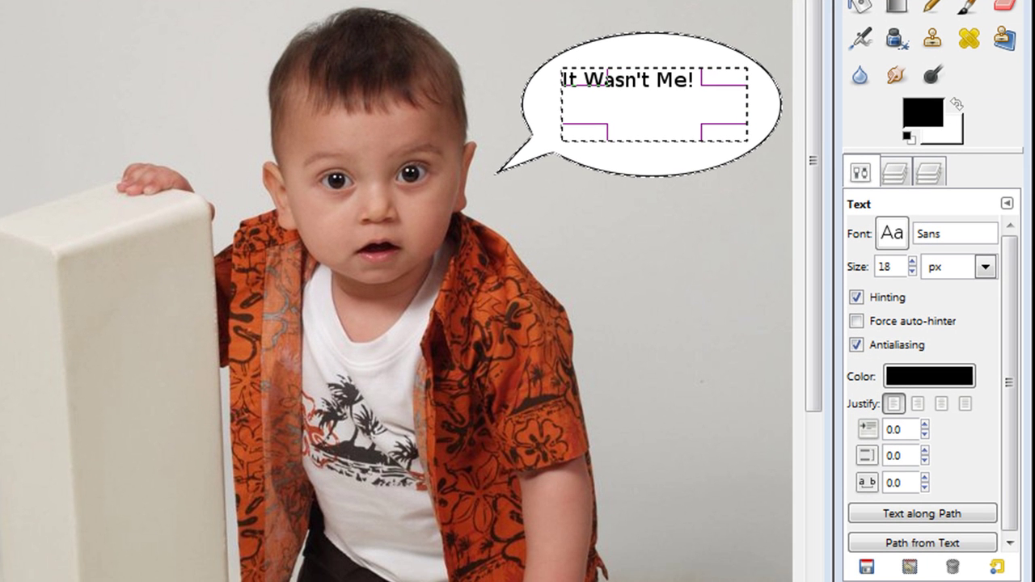
# - Adjust the bubble's text size to 28 px and center-justify the text
pyautogui.doubleClick(913, 260)
pyautogui.doubleClick(913, 260)
pyautogui.doubleClick(913, 260)
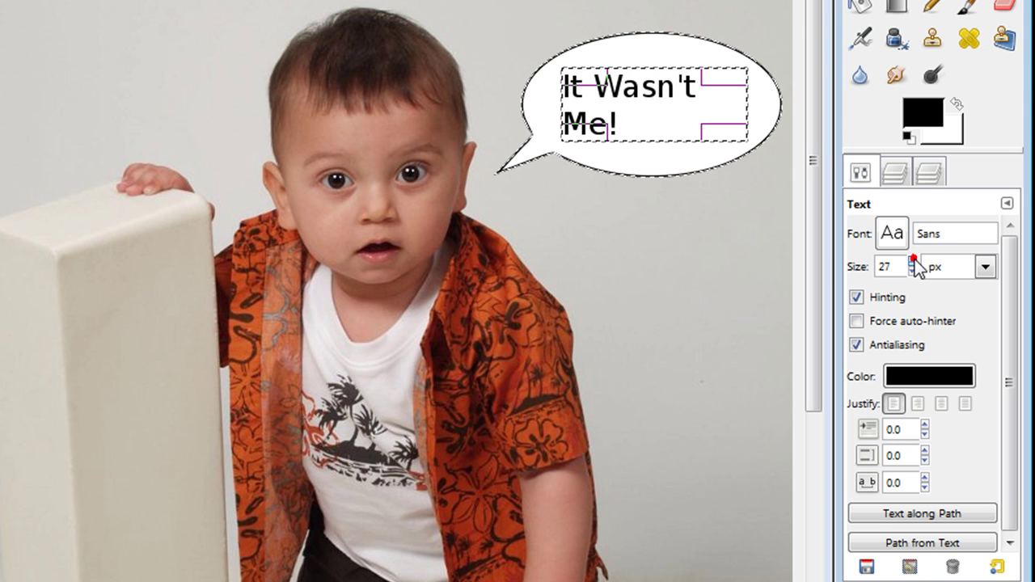
pyautogui.doubleClick(913, 261)
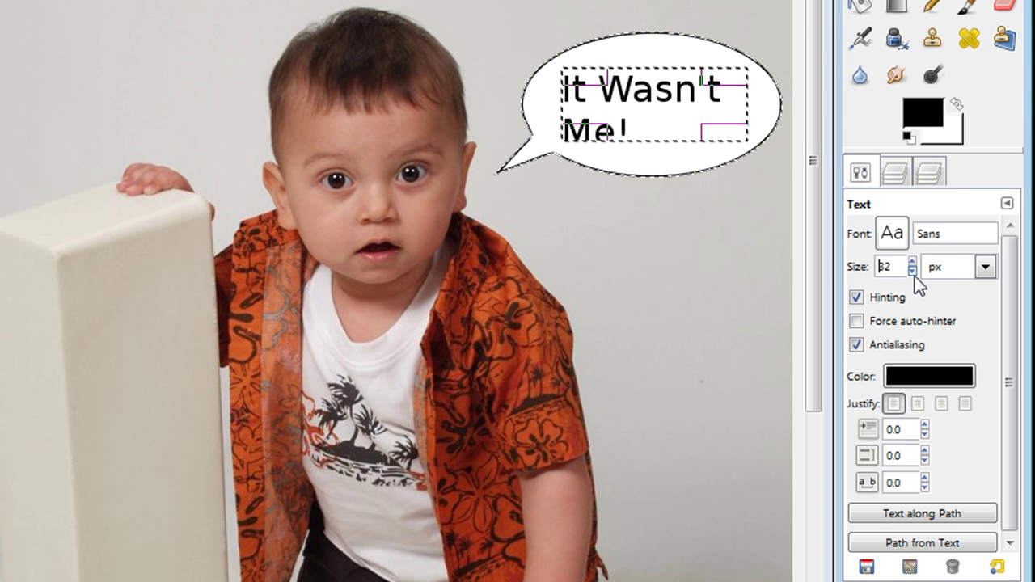
pyautogui.click(912, 272)
pyautogui.click(912, 273)
pyautogui.click(912, 273)
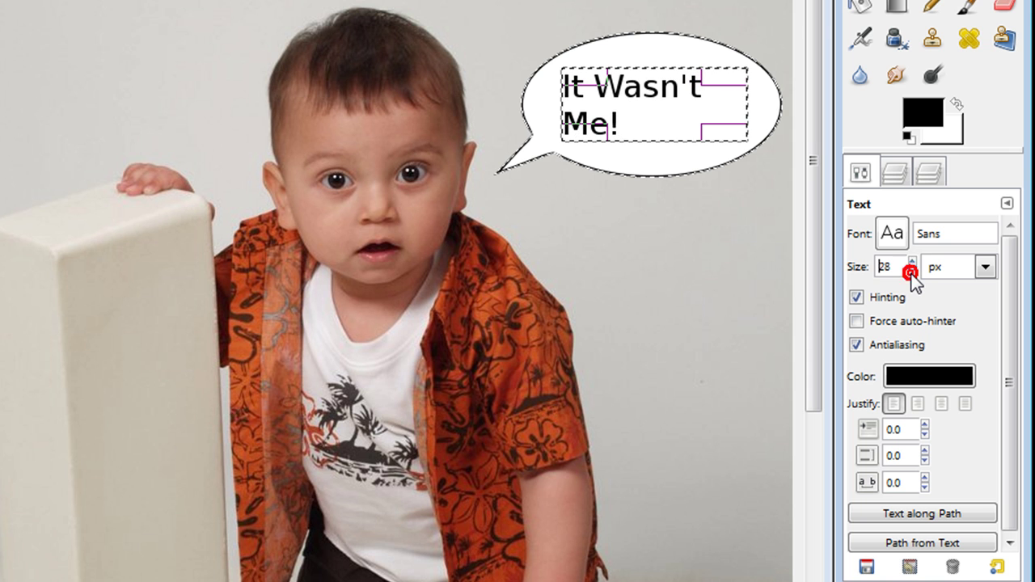
pyautogui.click(917, 404)
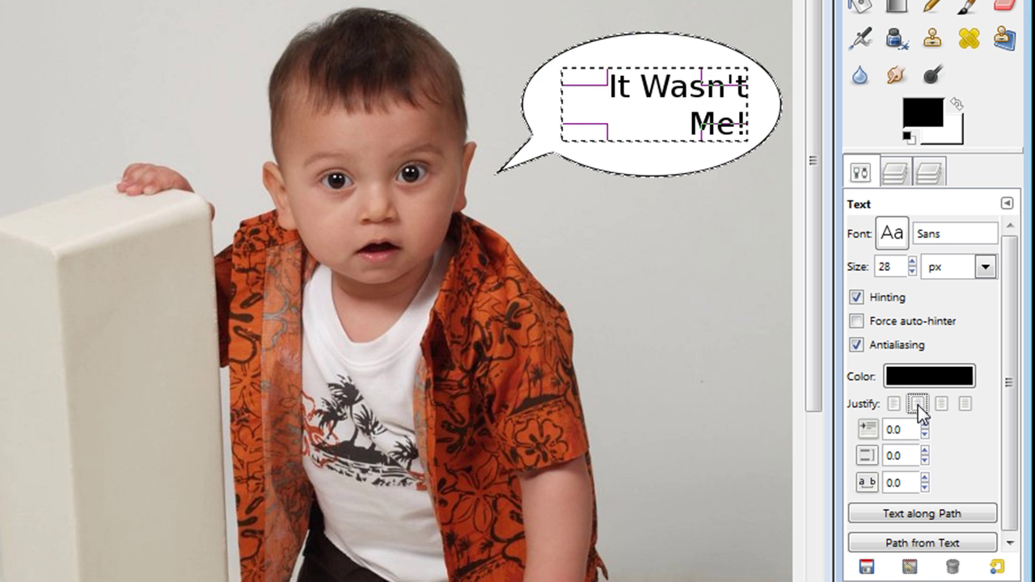
pyautogui.click(940, 403)
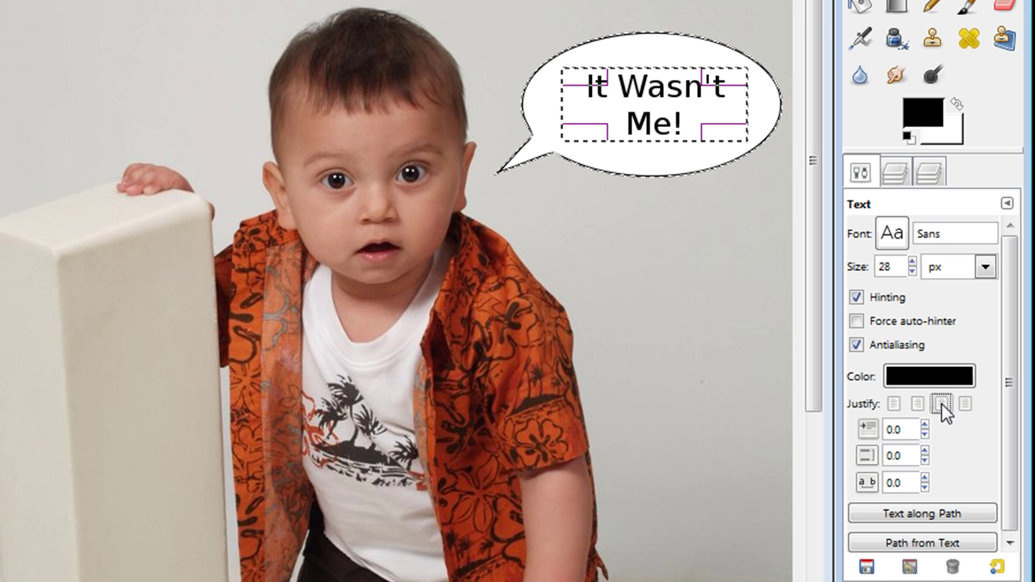
# - Raise the text size to 33 px and stretch the text box down to fill the bubble
pyautogui.click(912, 263)
pyautogui.click(912, 263)
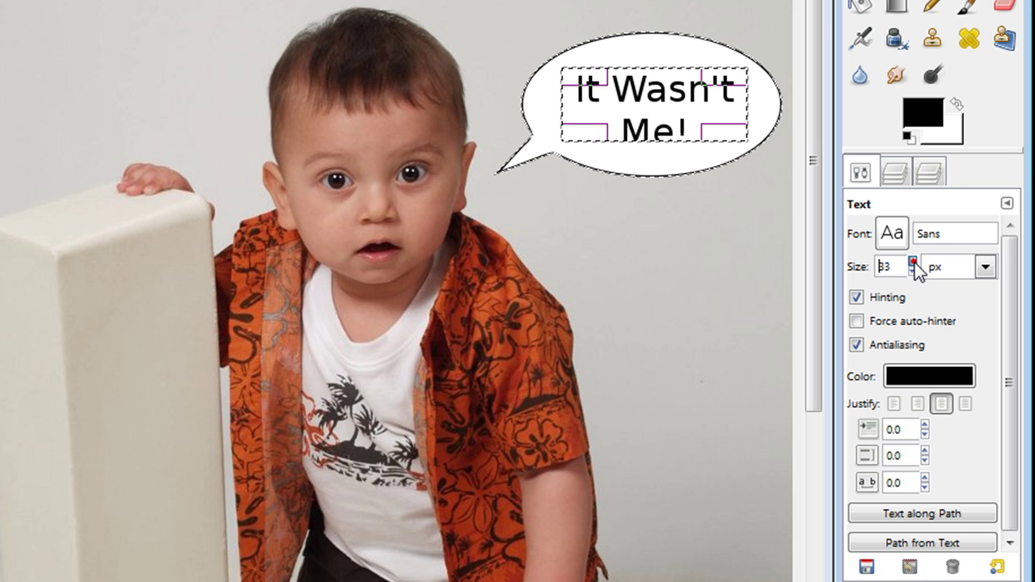
pyautogui.click(912, 262)
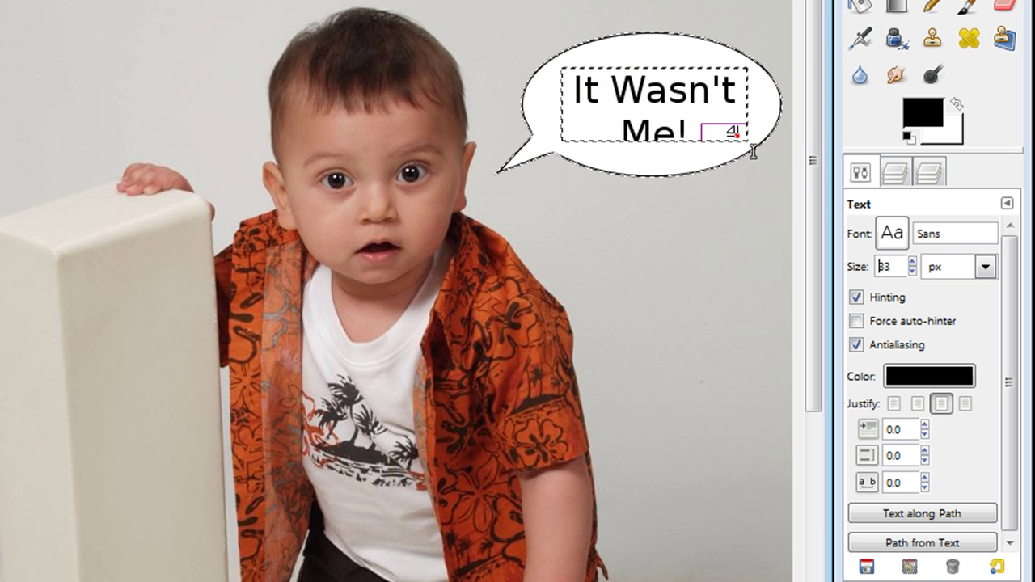
pyautogui.moveTo(736, 135); pyautogui.dragTo(747, 168)
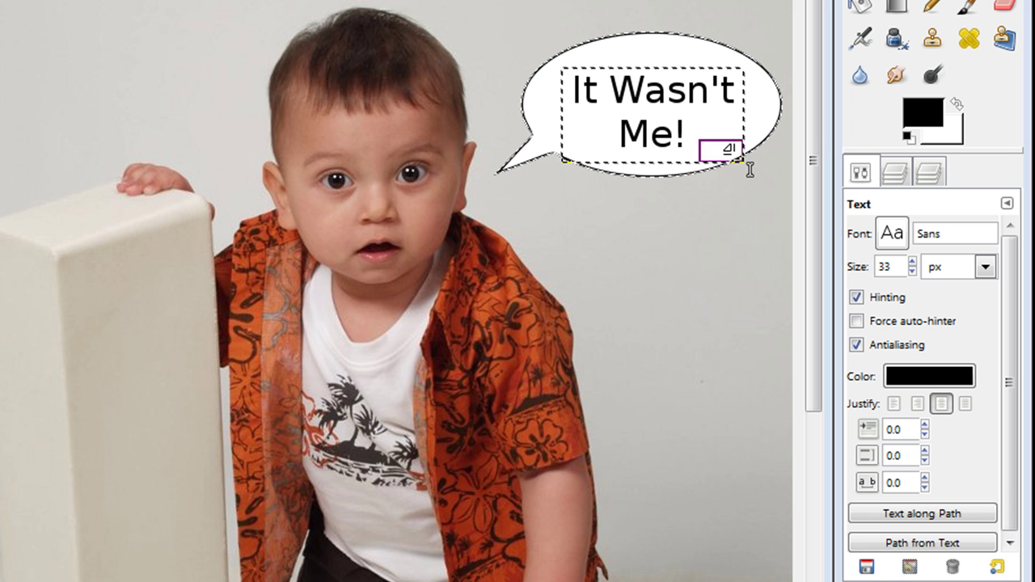